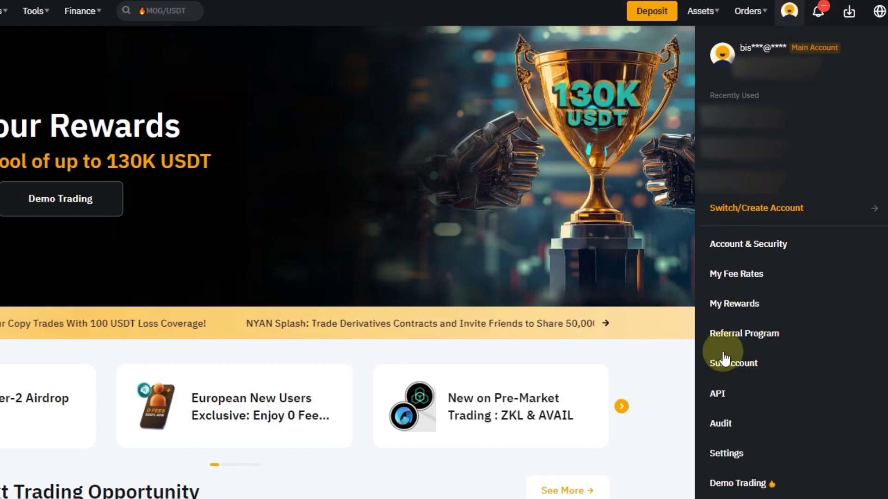
Open Bybit's API Management page from the account menu.
left_click(722, 398)
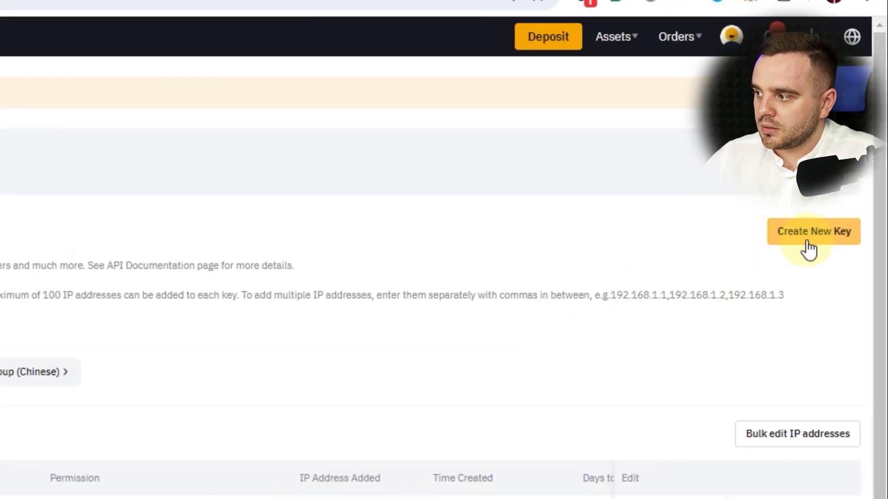
Start a new Bybit API key and choose the system-generated key type.
left_click(813, 232)
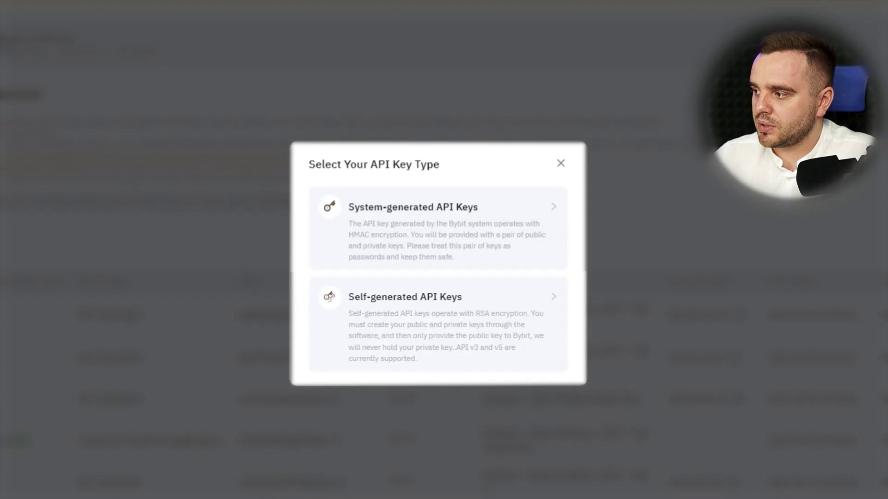
left_click(395, 217)
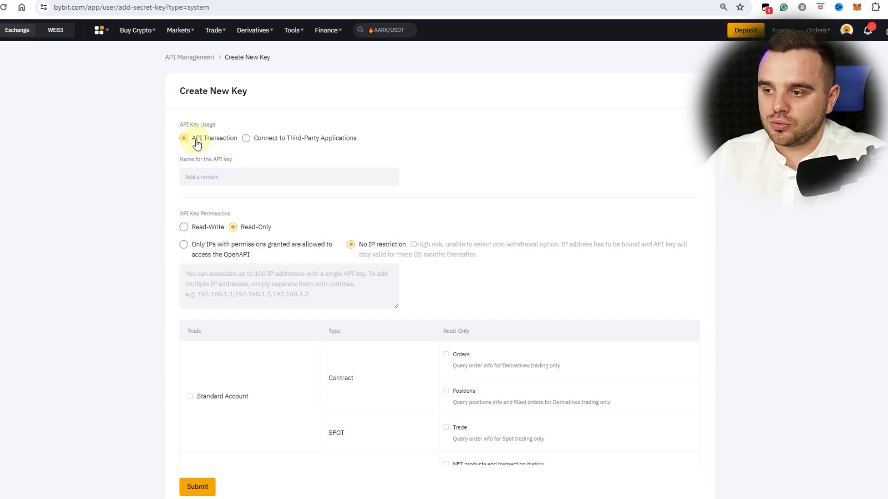
Name the new API key 'ATAS' after switching the keyboard layout to English.
left_click(203, 176)
type("ФЕФ")
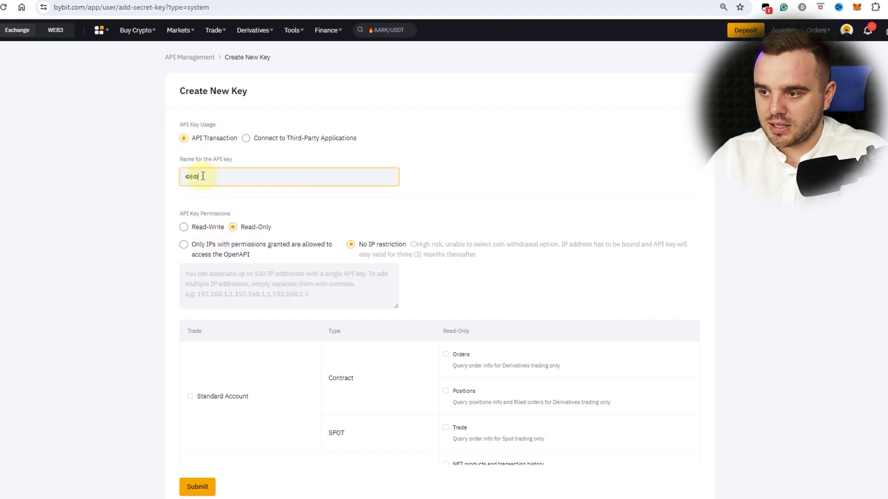
key("BackSpace")
key("BackSpace")
key("BackSpace")
key("alt+shift")
type("ATAS to trade")
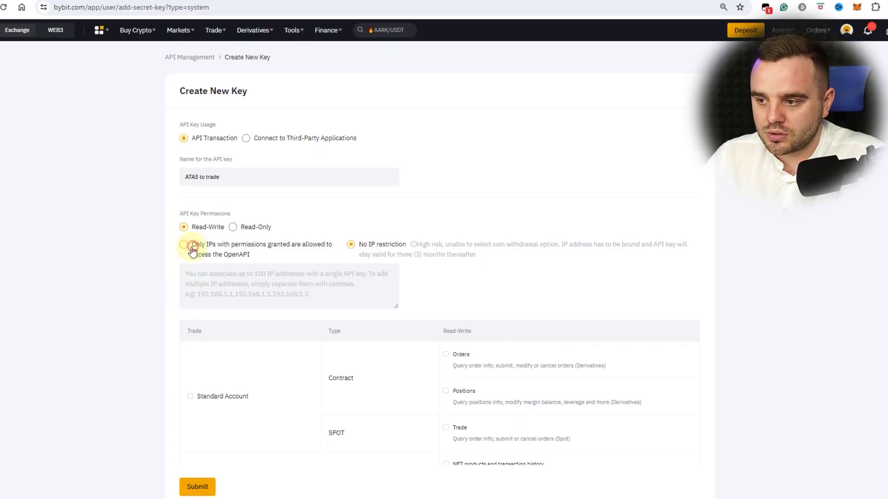
Restrict the key to 'Only IPs with permissions granted'.
left_click(191, 249)
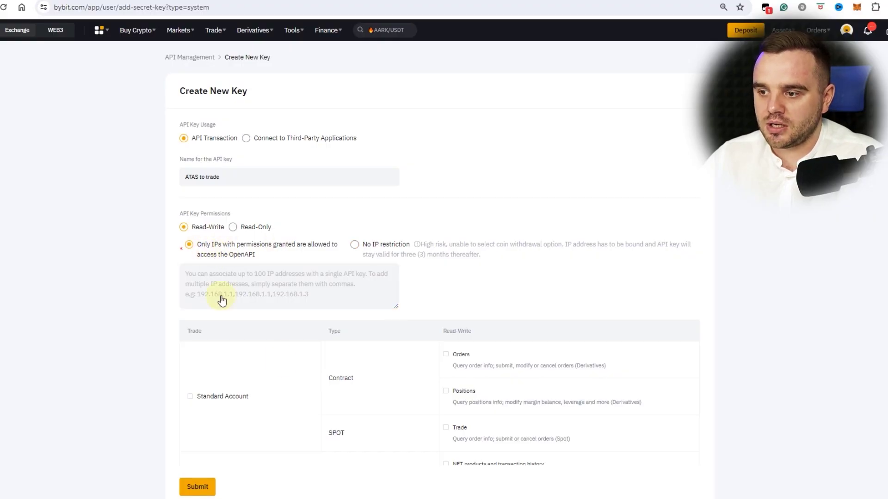
Search Google for 'my ip address' in a new tab to find the public IP.
key("ctrl+t")
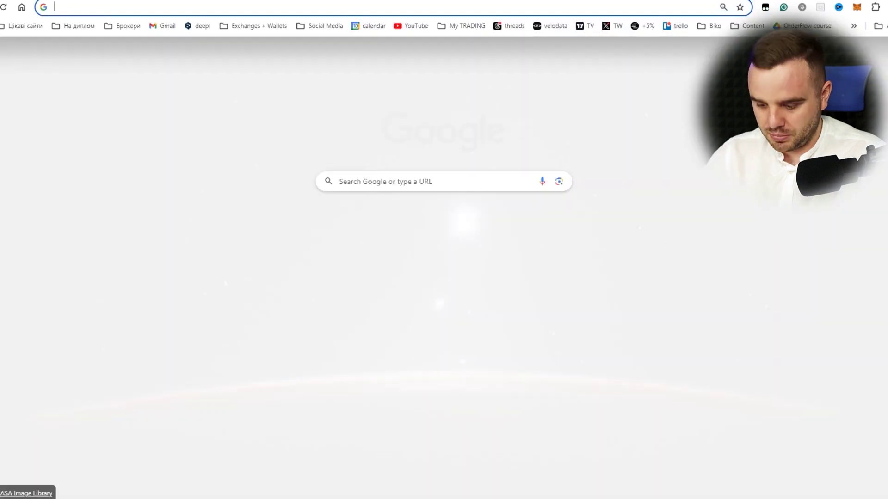
type("my ip a")
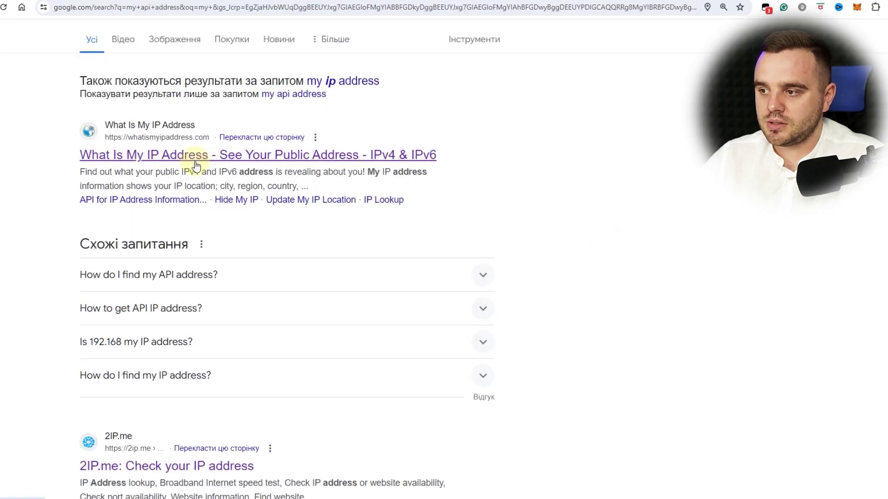
scroll(138, 185, "up", 1)
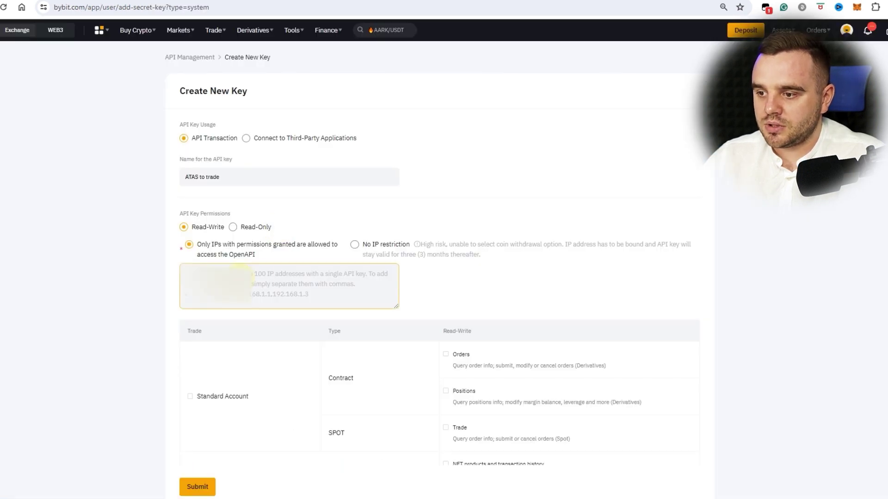
Tick the Standard Account trade permission for the new key.
scroll(184, 238, "down", 3)
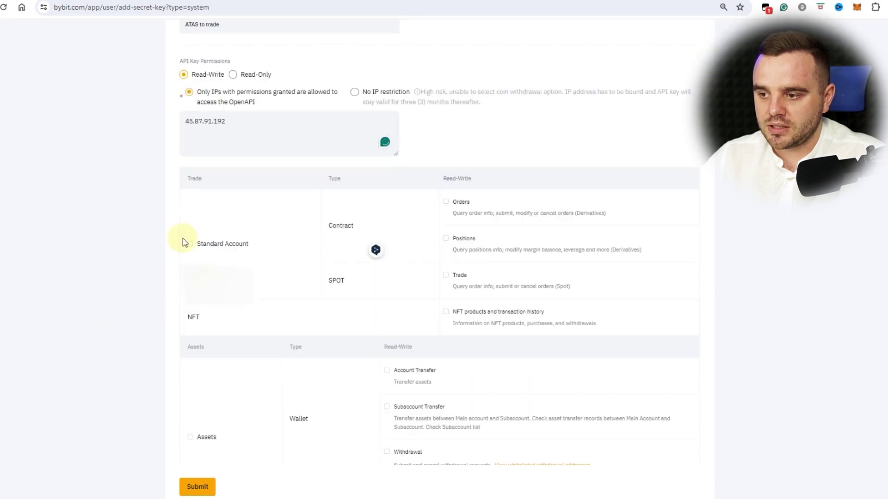
left_click(190, 244)
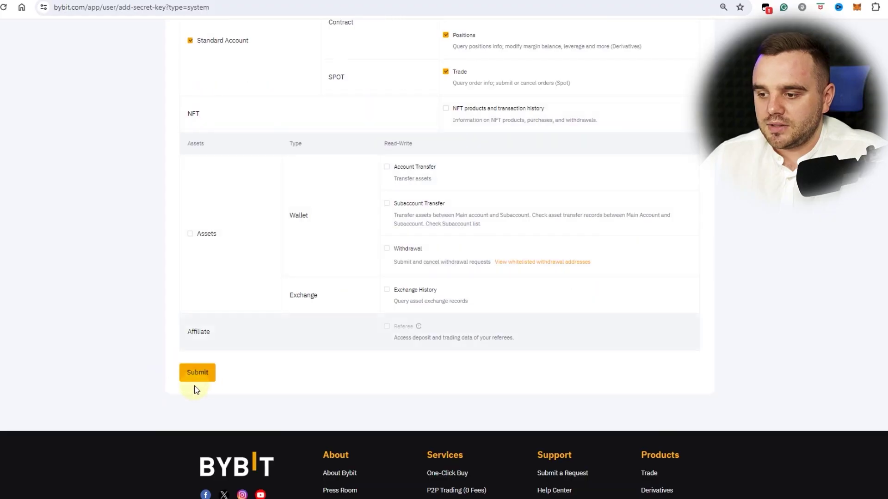
Submit the 'ATAS to trade' key with a verification code, then show ATAS's WLDUSDT M15 chart.
left_click(198, 380)
left_click(466, 236)
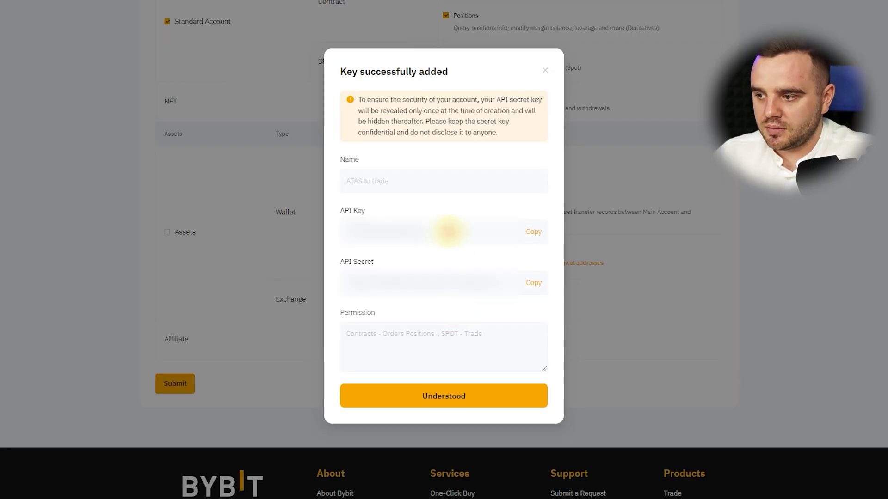
left_click(511, 347)
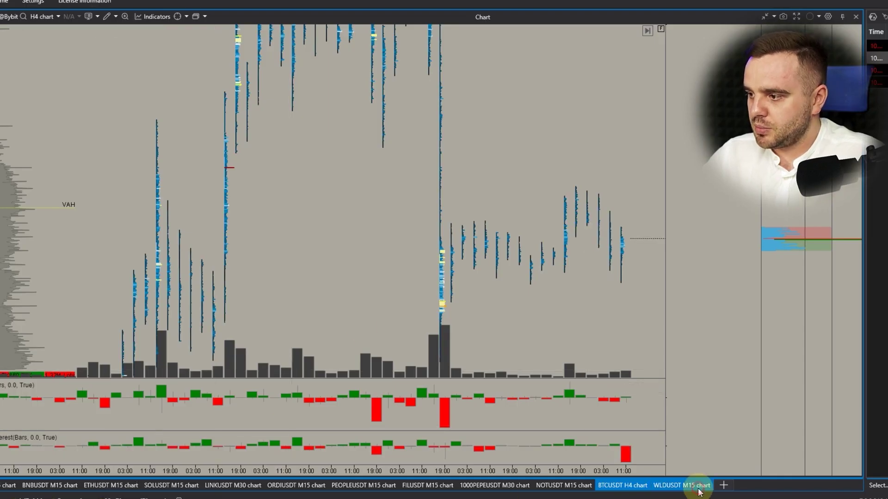
left_click(689, 485)
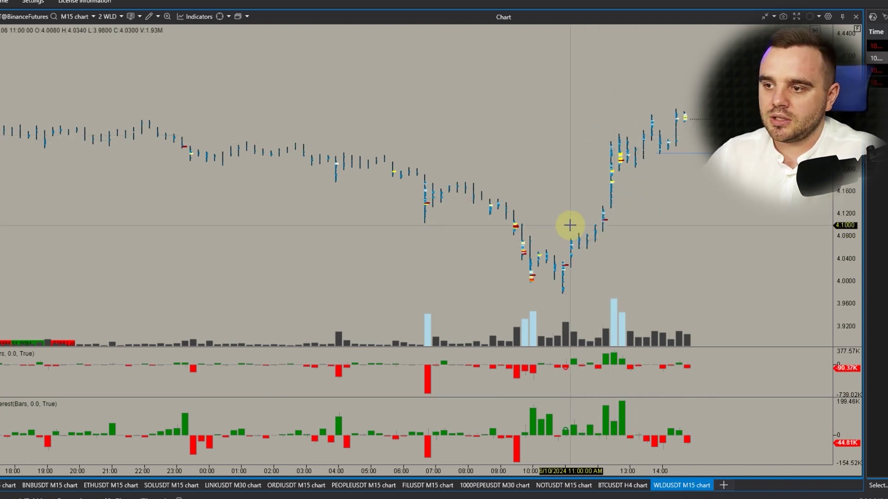
Open the Connections window from the ATAS Home ribbon.
scroll(570, 227, "down", 3)
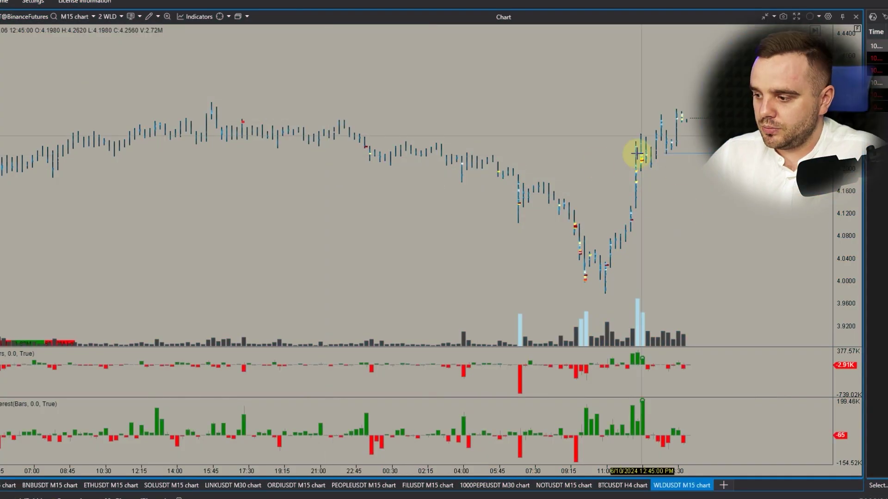
left_click(7, 3)
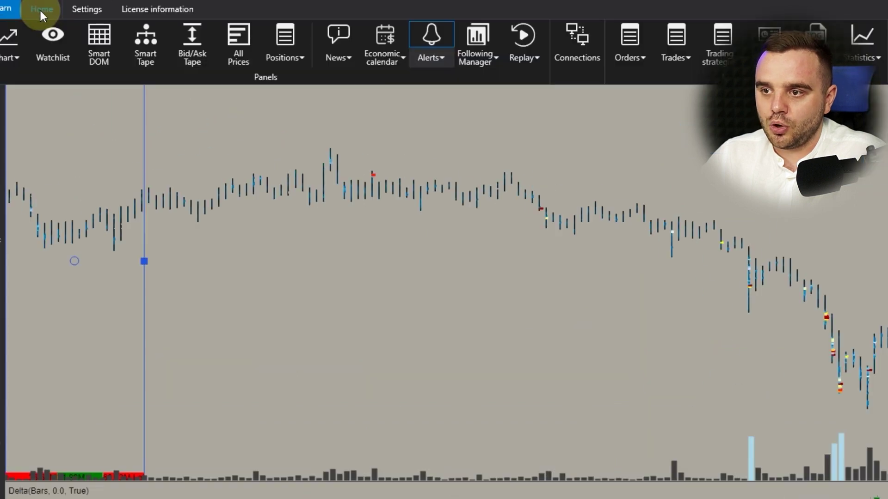
left_click(394, 29)
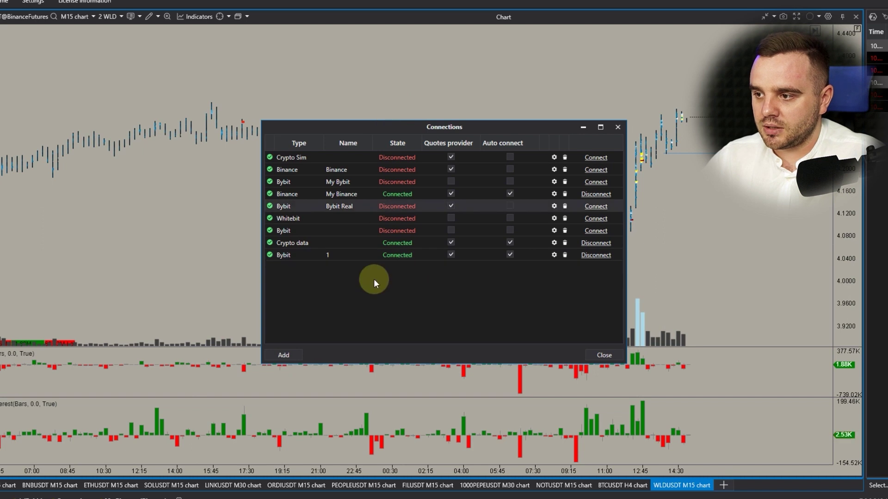
Add a new Bybit connection and fill its Api key field with the key from Bybit.
left_click(283, 355)
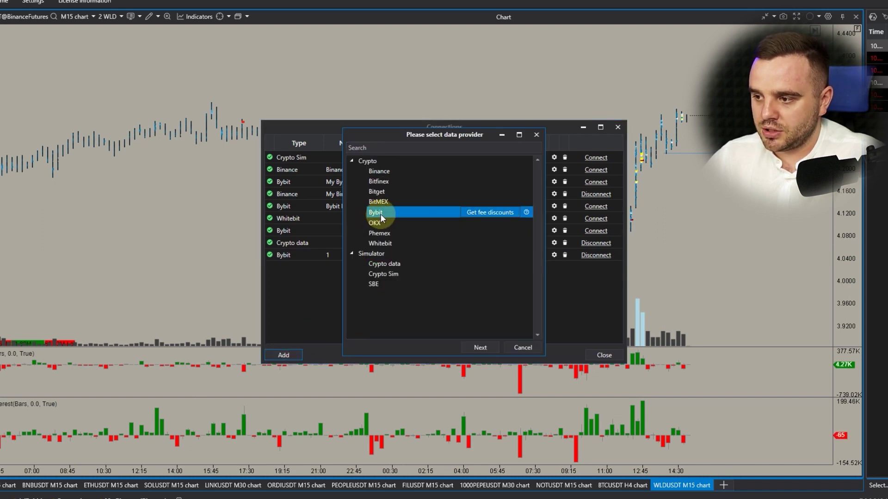
left_click(481, 348)
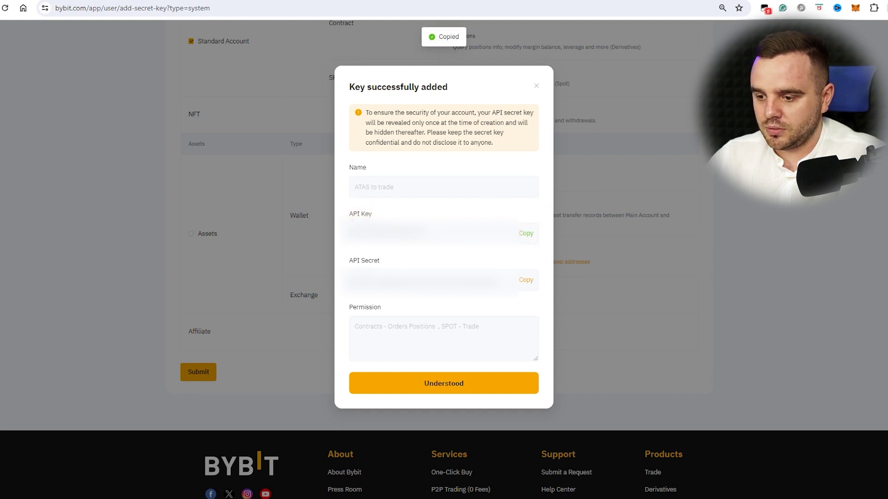
left_click(452, 191)
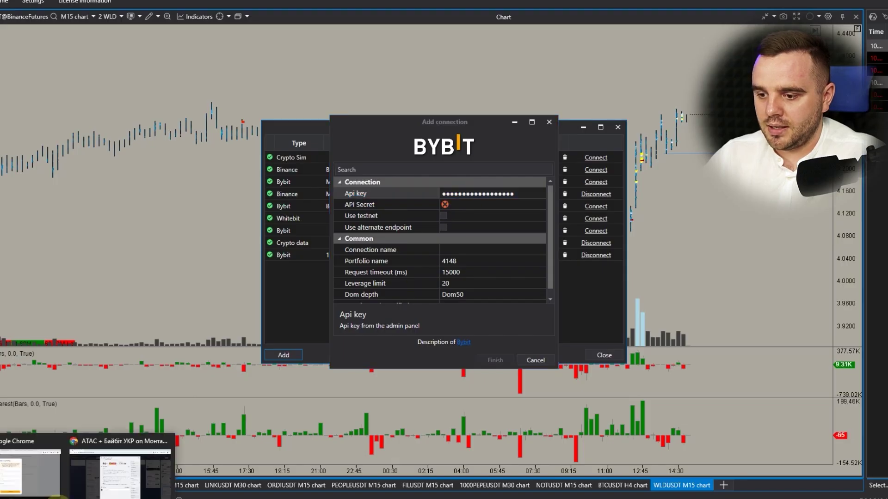
Finish the Api key entry in ATAS and move to the API Secret field.
left_click(28, 481)
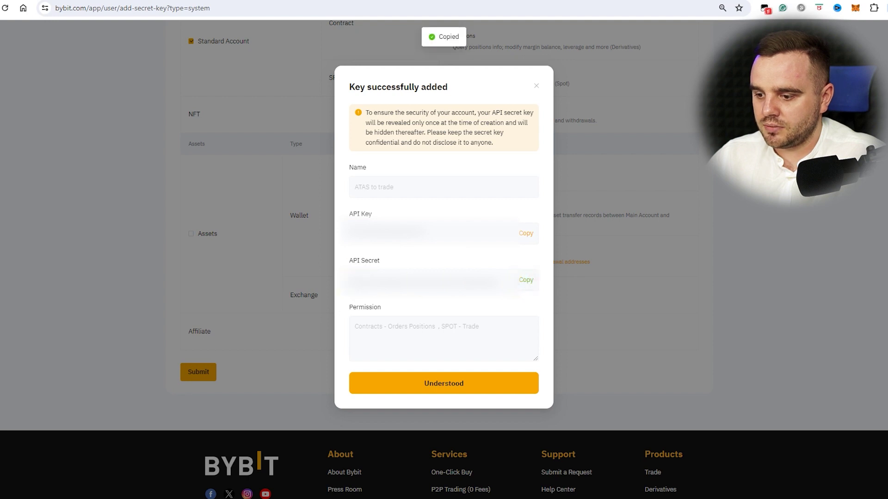
left_click(111, 462)
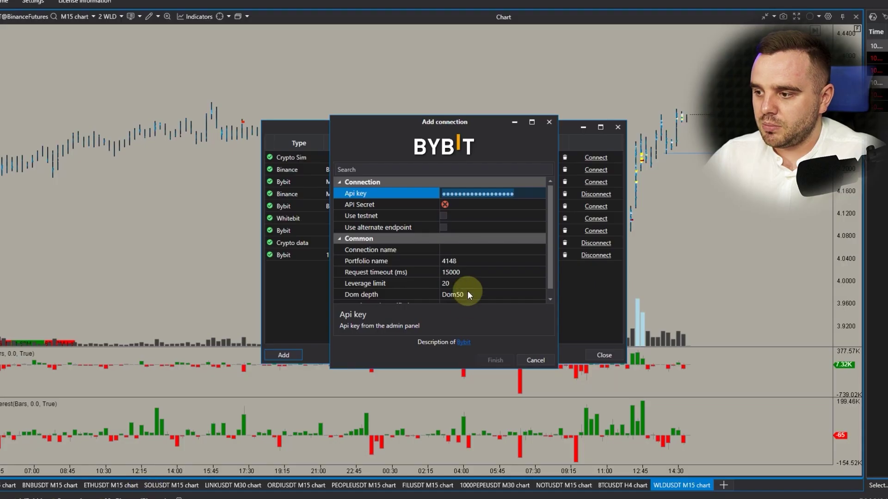
left_click(474, 205)
Copy the new key's API secret in Bybit and dismiss the notice with Understood.
mouse_move(27, 496)
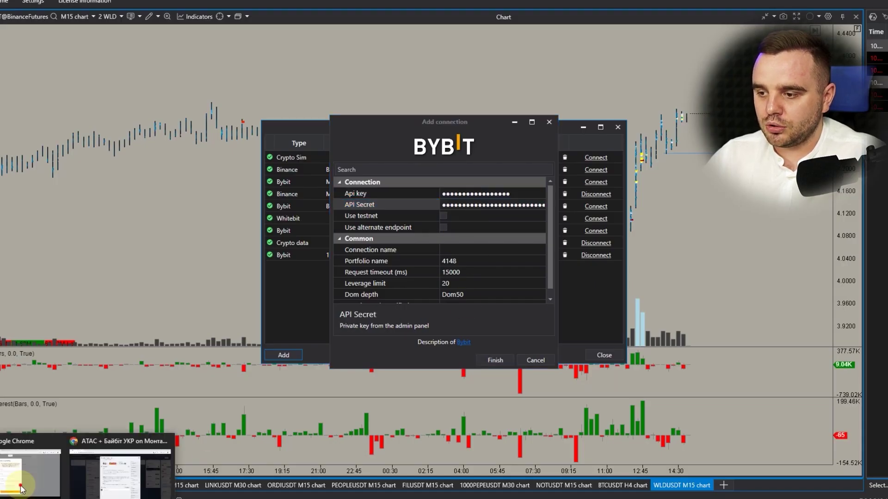
left_click(27, 463)
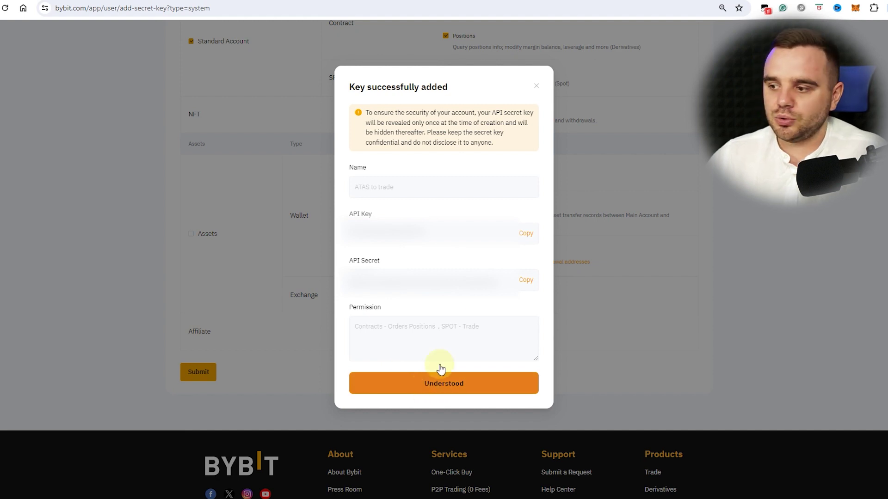
left_click(526, 283)
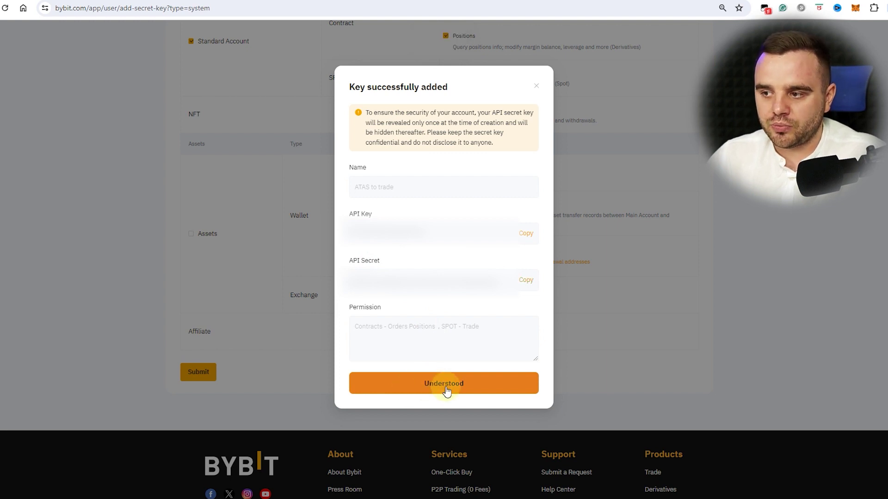
left_click(436, 394)
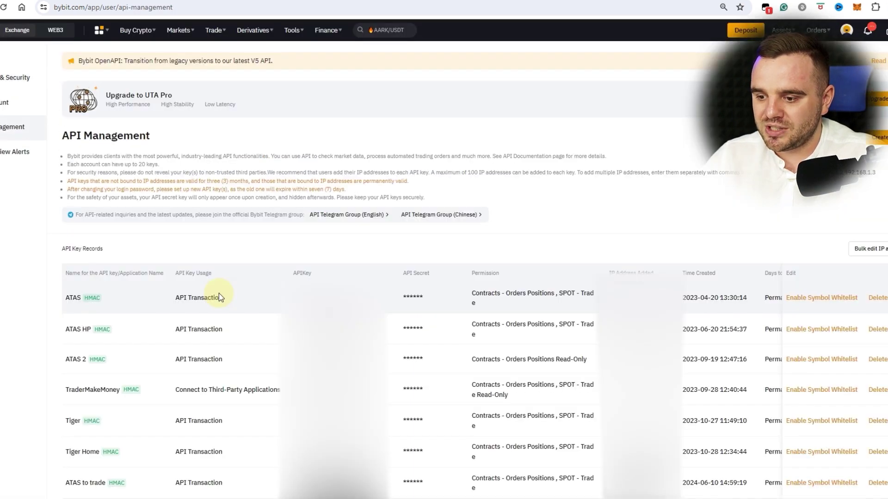
Confirm the 'ATAS to trade' key is listed last in Bybit, then paste its secret into ATAS API Secret.
scroll(219, 296, "down", 3)
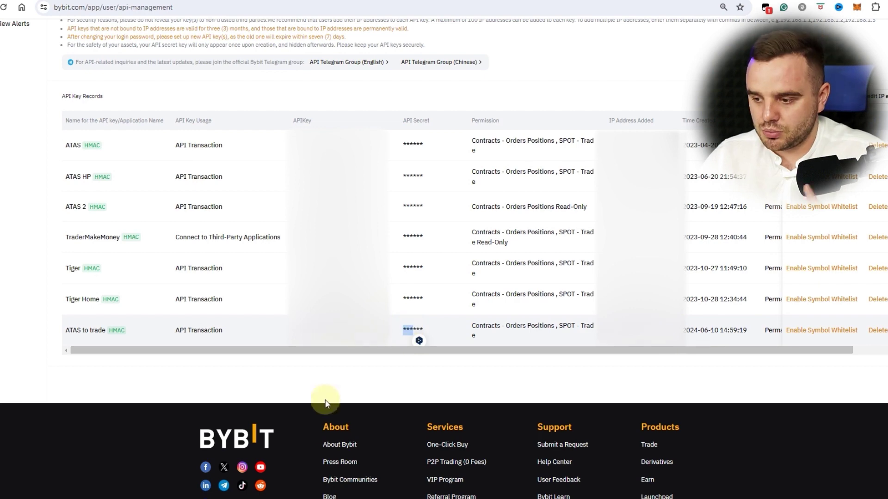
left_click(401, 345)
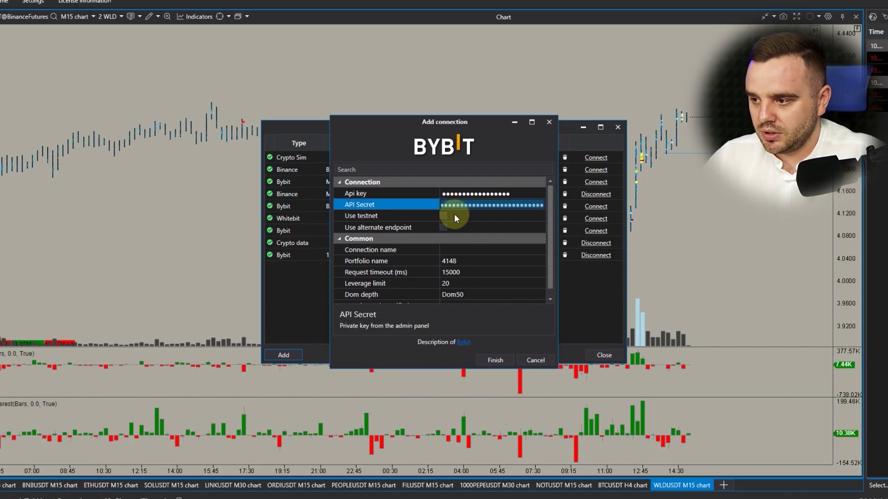
Name the connection 'Video' and review the request timeout and leverage limit 20 settings.
left_click(455, 250)
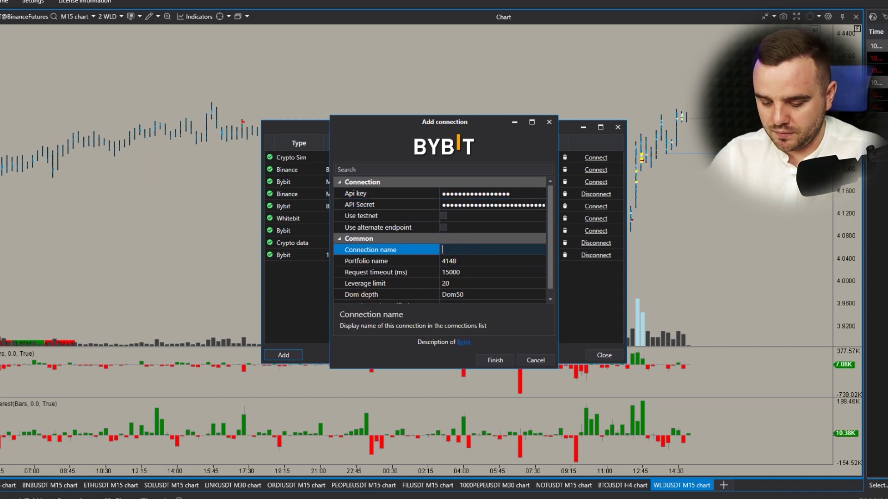
left_click(464, 282)
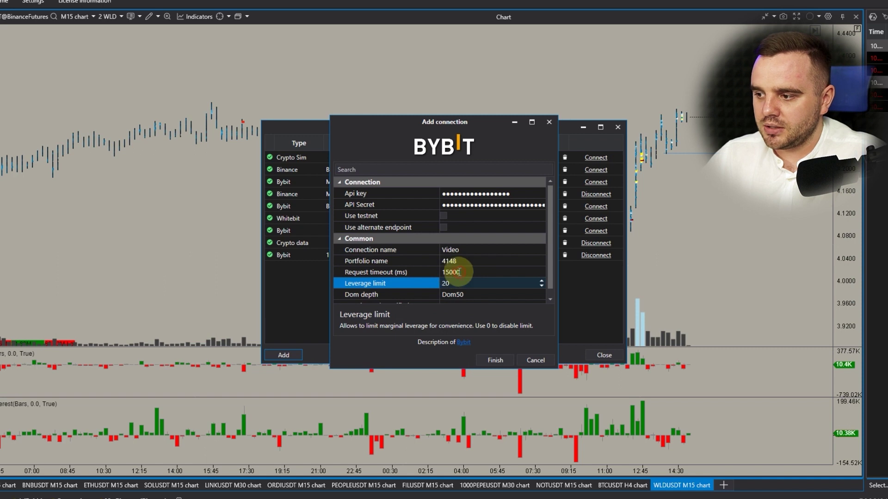
left_click(459, 272)
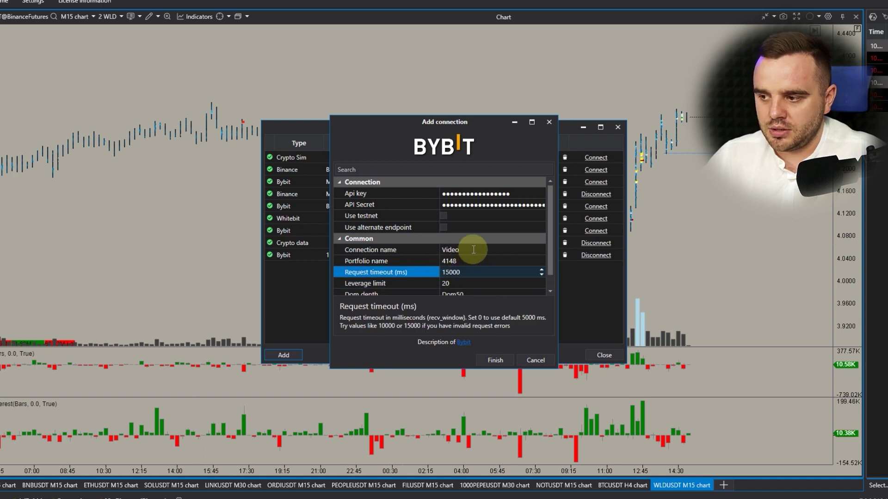
scroll(474, 250, "down", 1)
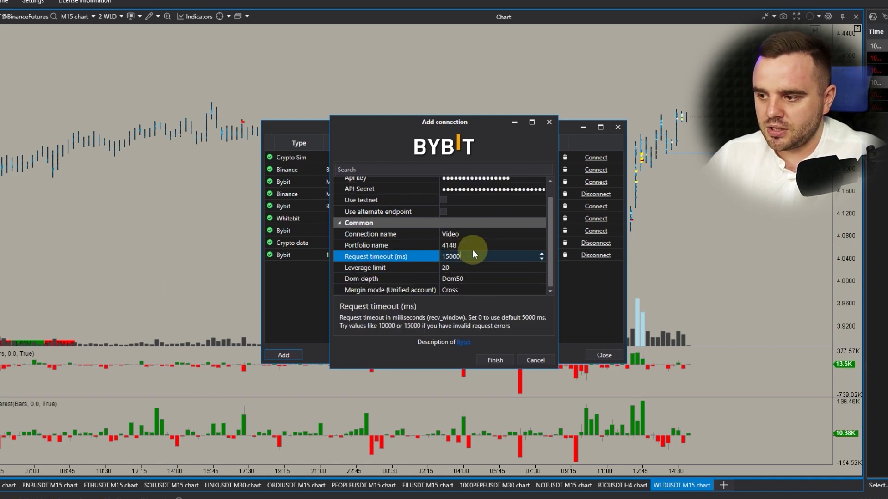
left_click(459, 272)
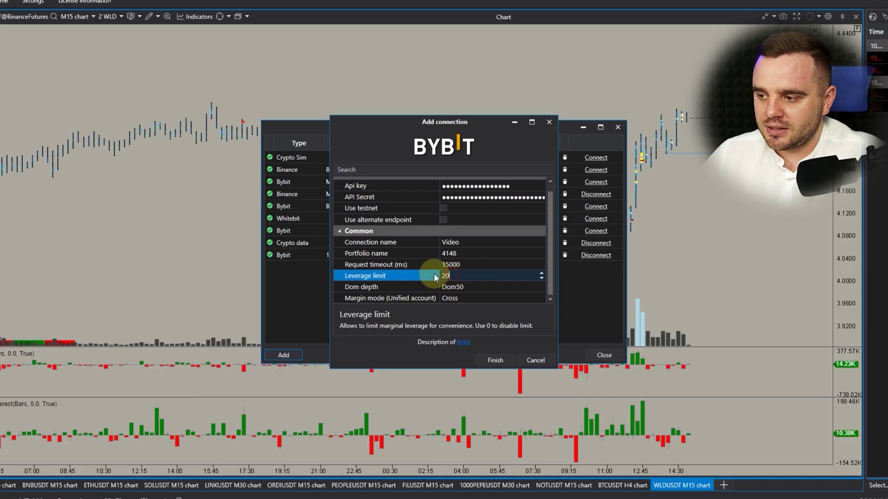
Keep Cross margin mode and set Dom depth to Dom500 (Derivatives only).
left_click(457, 296)
left_click(453, 297)
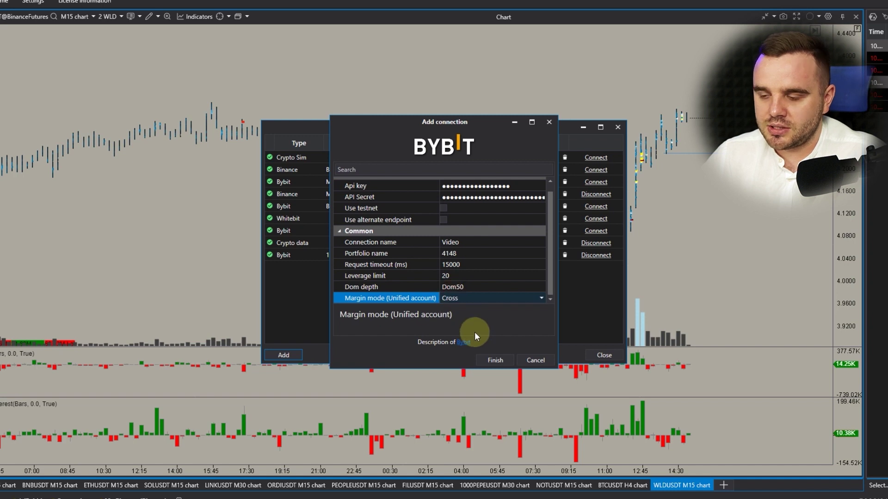
left_click(373, 285)
left_click(445, 287)
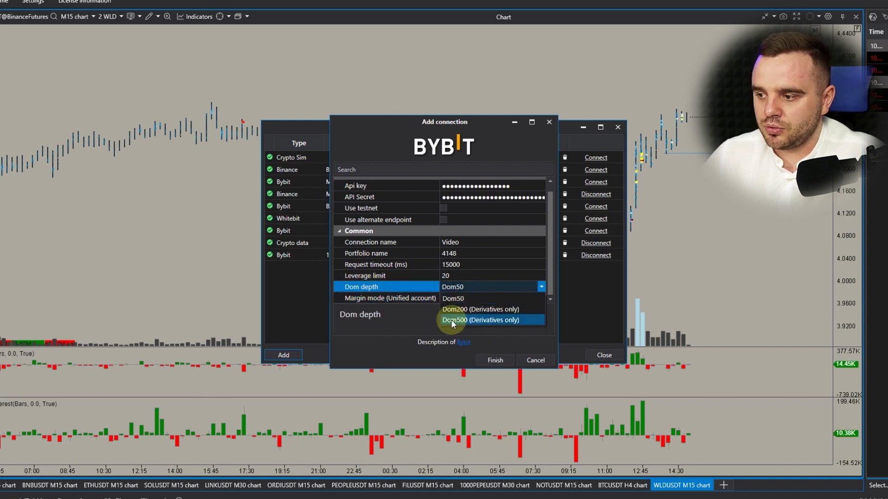
left_click(474, 320)
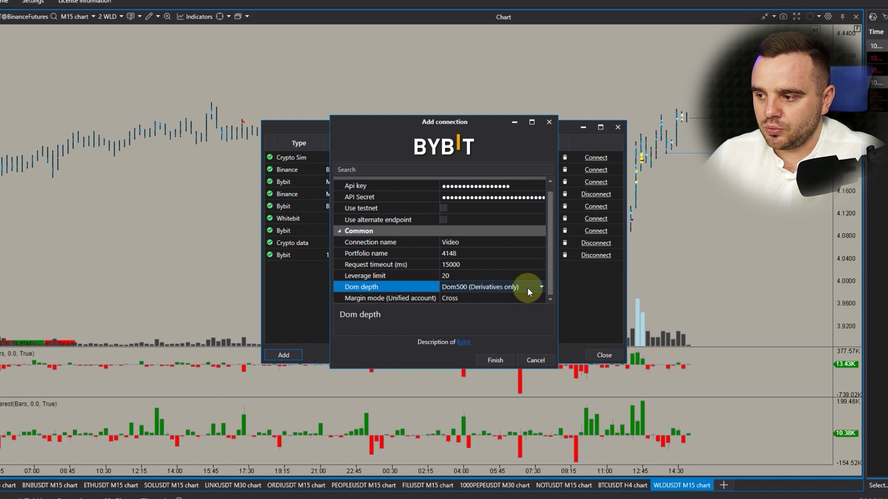
Add the Video connection, dismiss the error, delete old connection '1', and close the connections list.
left_click(495, 360)
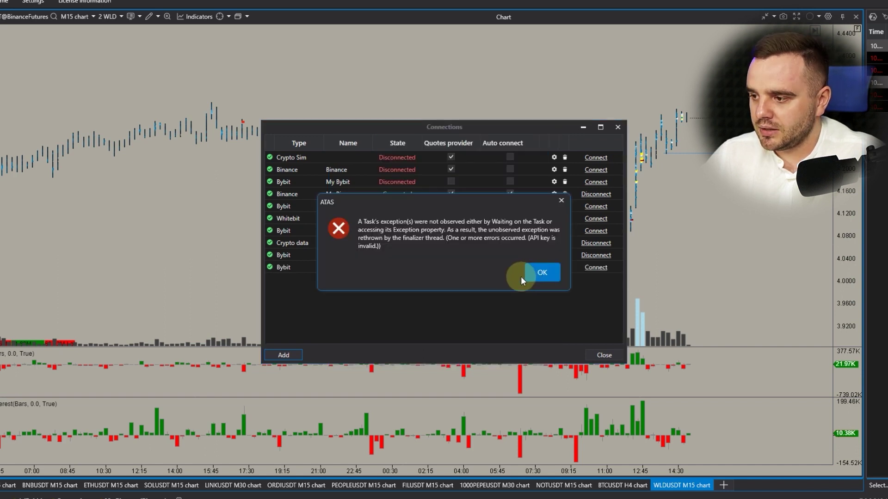
left_click(542, 274)
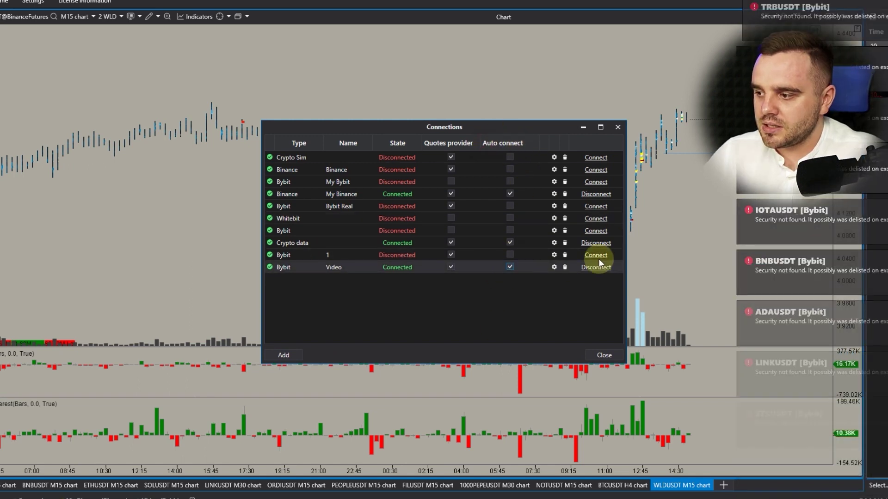
left_click(564, 255)
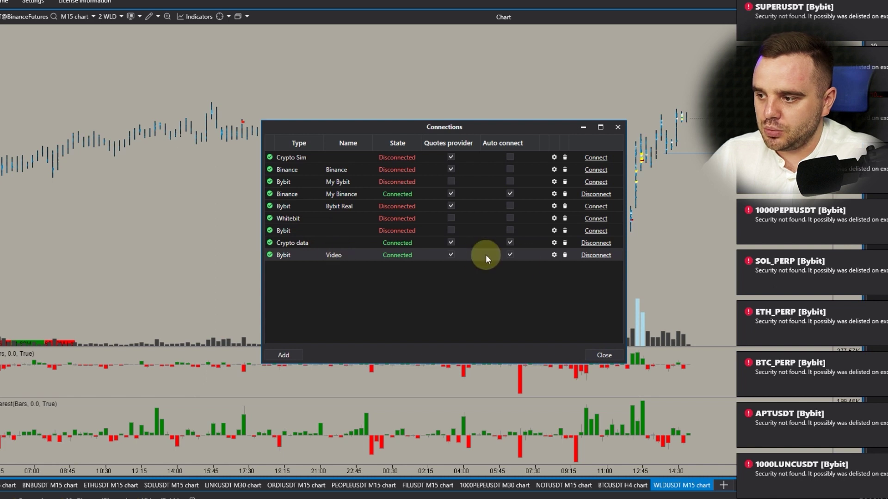
left_click(605, 356)
Zoom the BTCUSDT H4 chart to reveal cluster volumes and widen the DOM volume column.
left_click(608, 485)
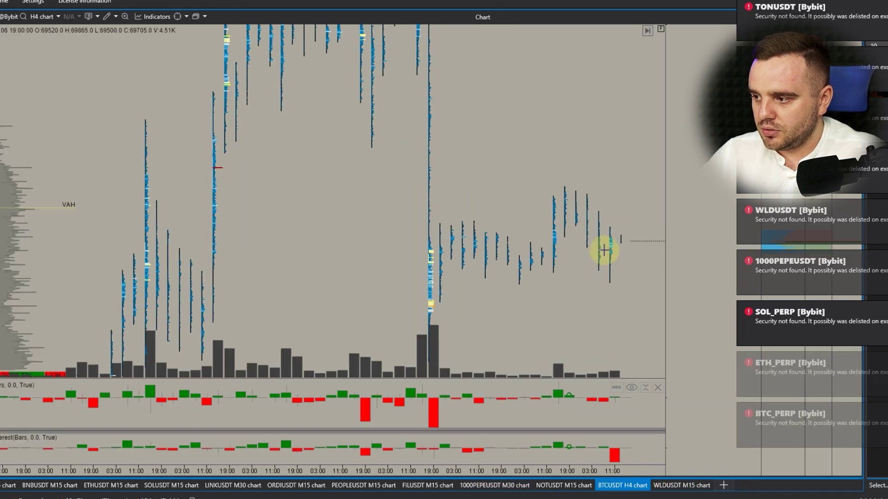
scroll(539, 260, "up", 2)
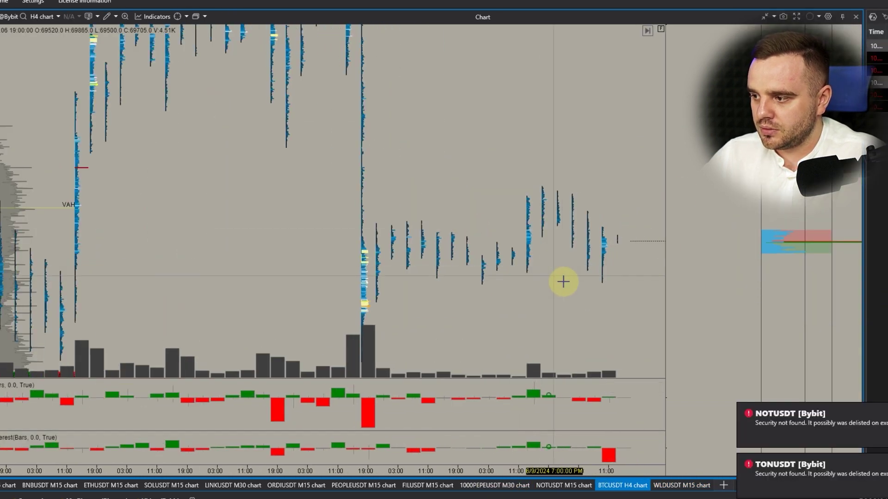
scroll(601, 268, "up", 3)
left_click_drag(682, 262, 670, 192)
left_click_drag(745, 206, 668, 185)
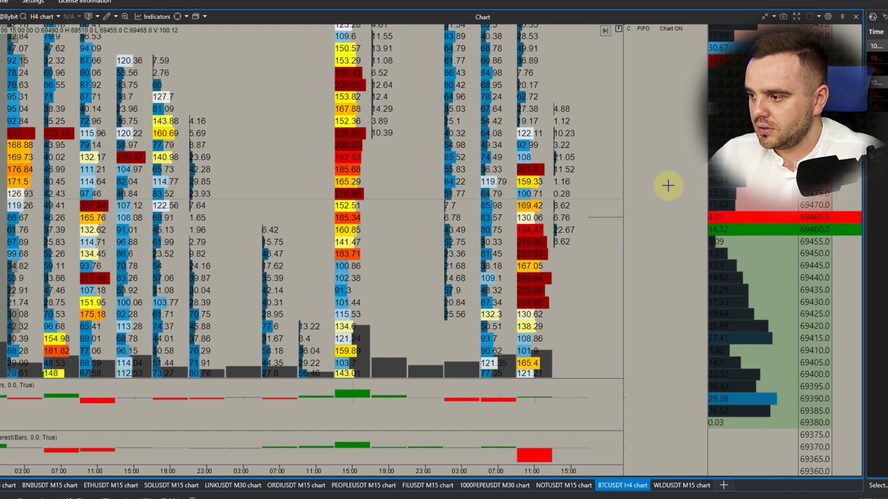
scroll(667, 185, "down", 3)
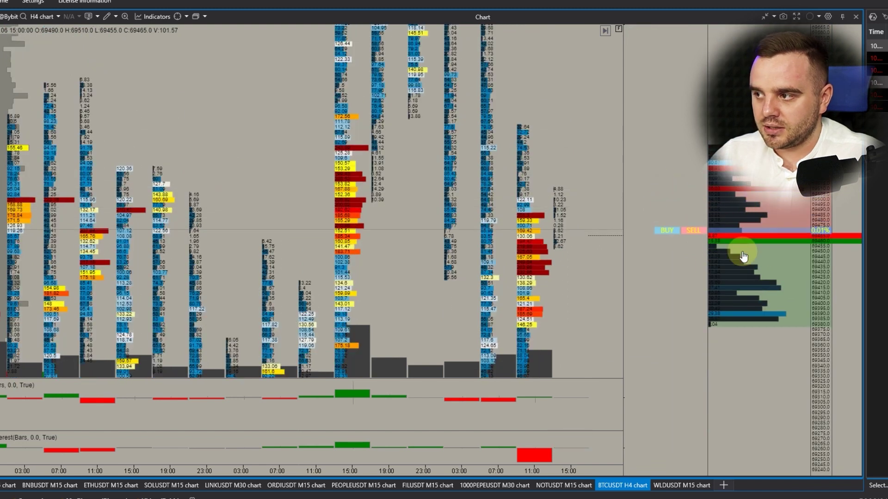